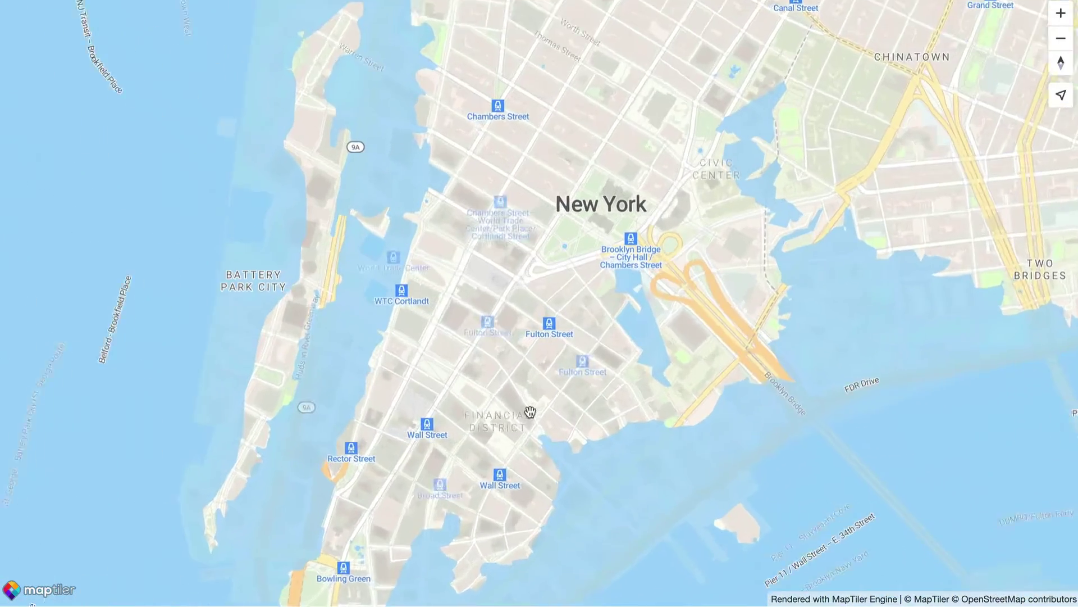
scroll(629, 465, up, 3)
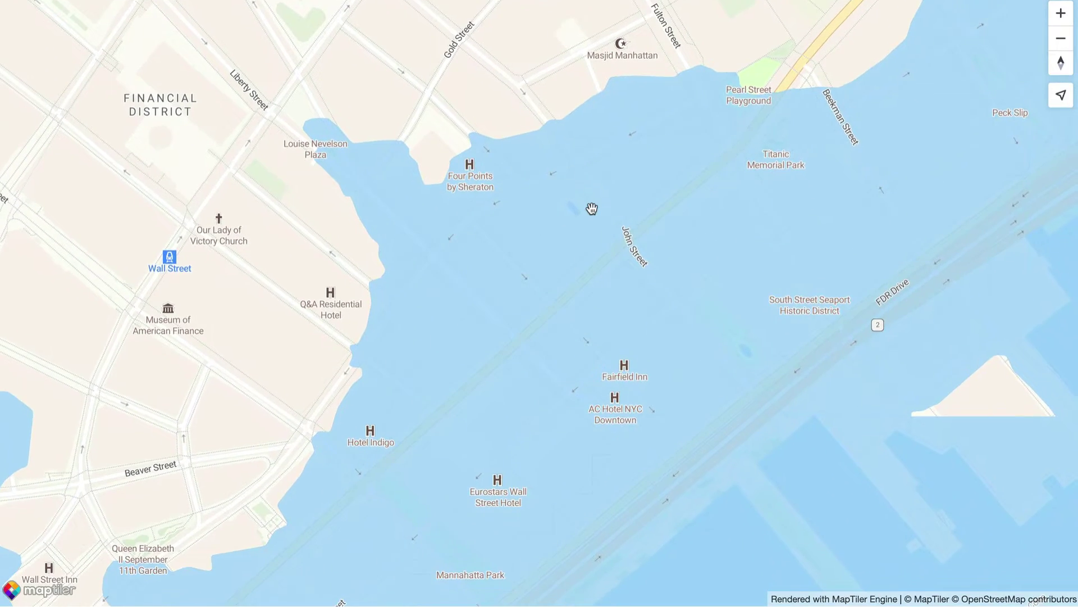
Step: Load the Sea Level Rise Maps GeoJSON into MapTiler Engine, showing 7055 features over New York City
scroll(592, 210, up, 3)
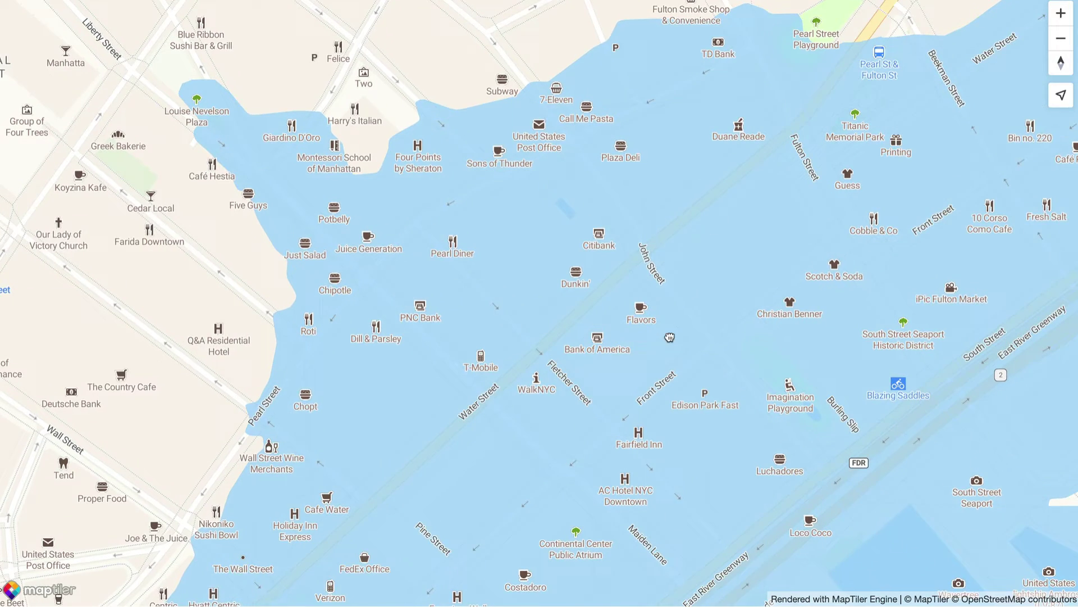
drag(669, 337, 727, 106)
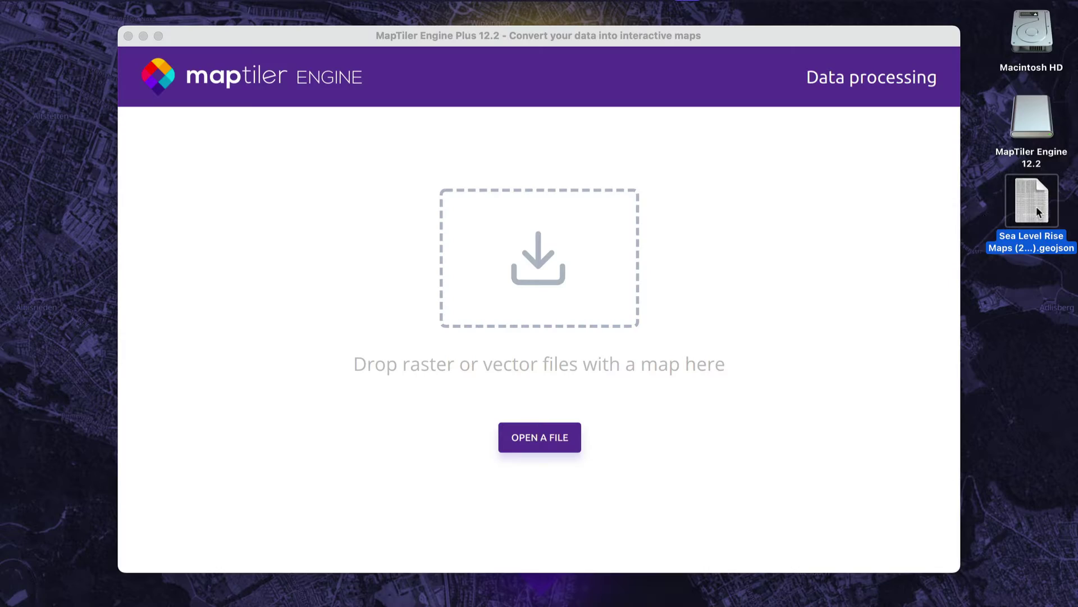
drag(1032, 202, 520, 341)
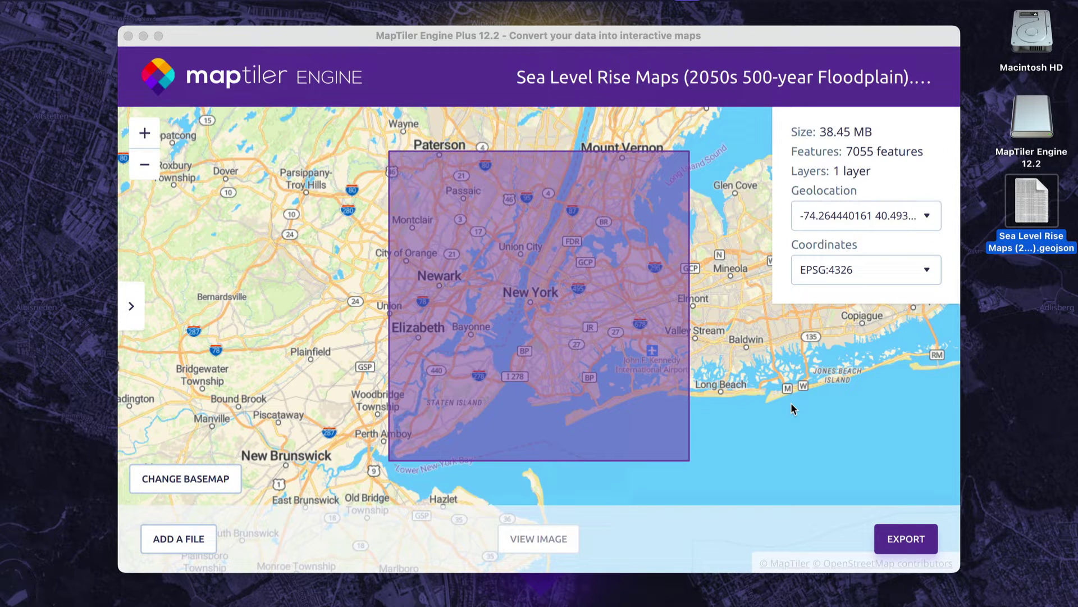
Step: Start exporting the floodplain data in MBTiles format
click(907, 539)
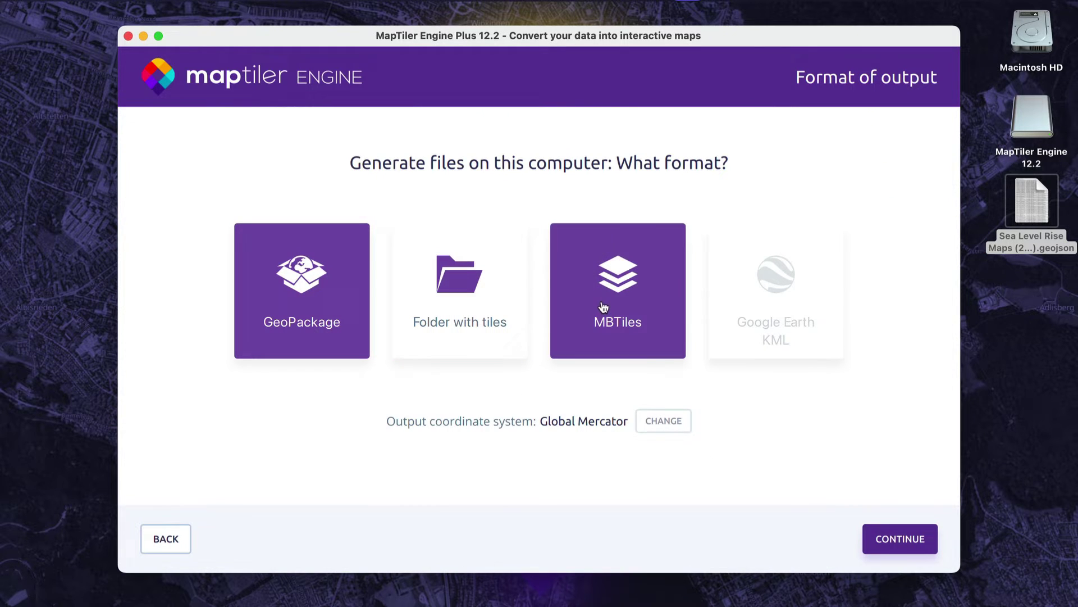
click(603, 307)
click(904, 546)
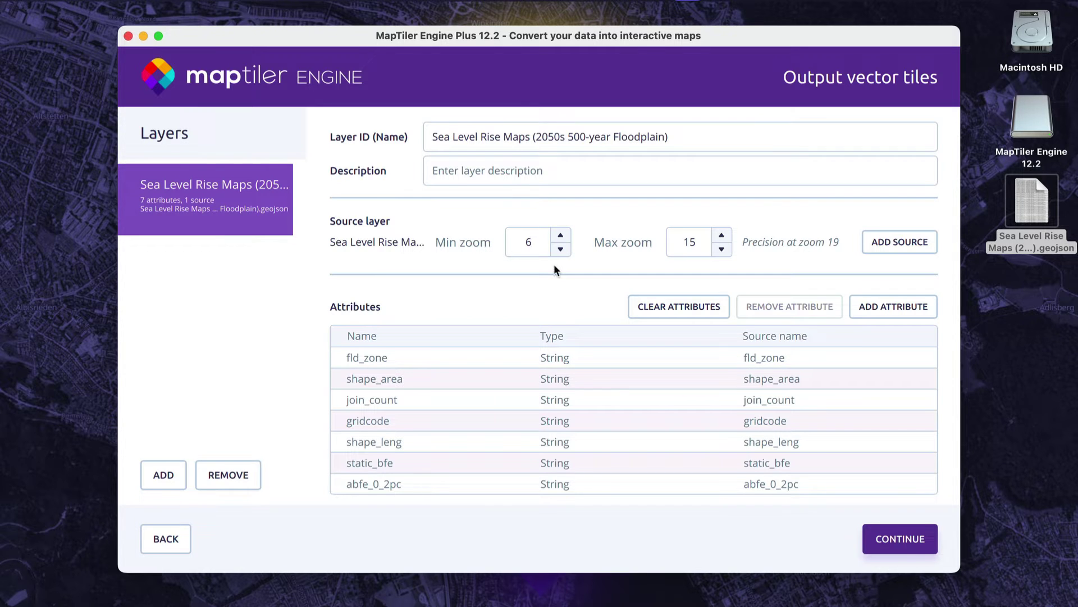
Step: Set the vector layer's minimum zoom to 10 and its description to 'NYC open data'
click(538, 247)
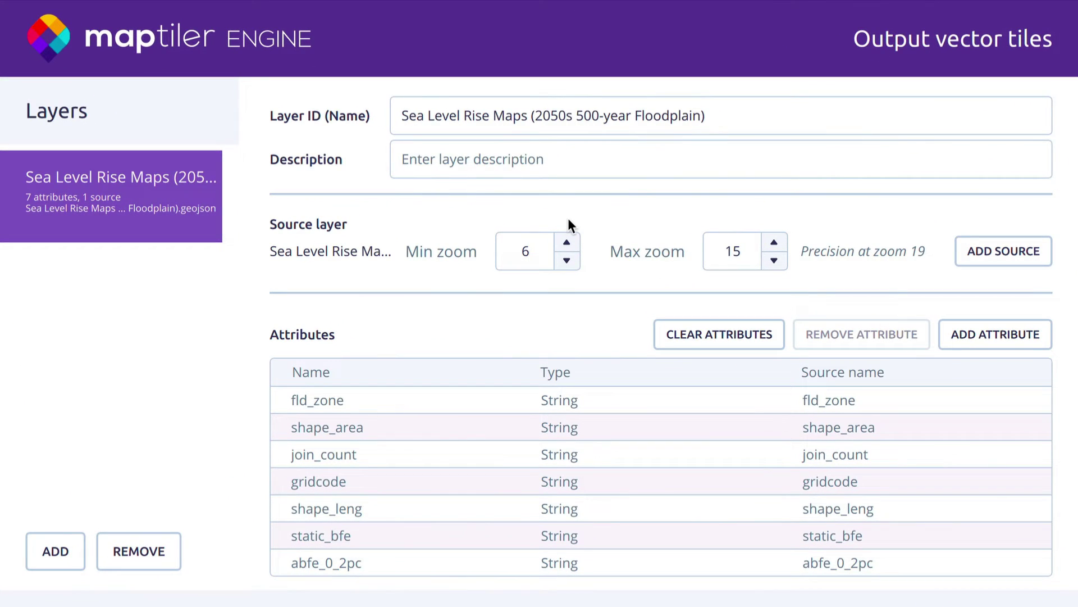
key(BackSpace)
text(10)
click(607, 164)
text(NYC o)
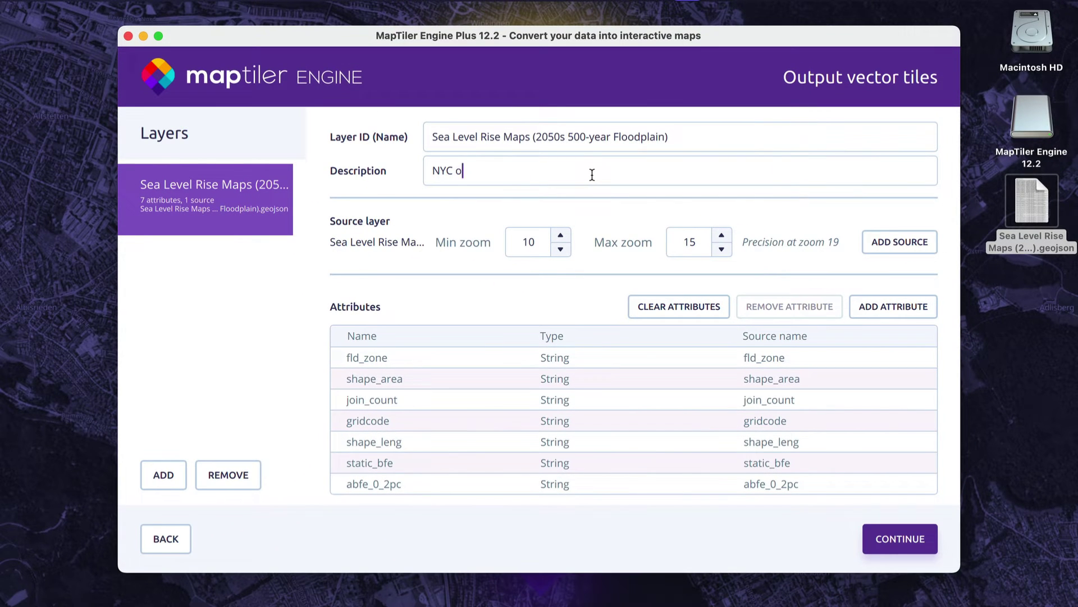
text(pen data)
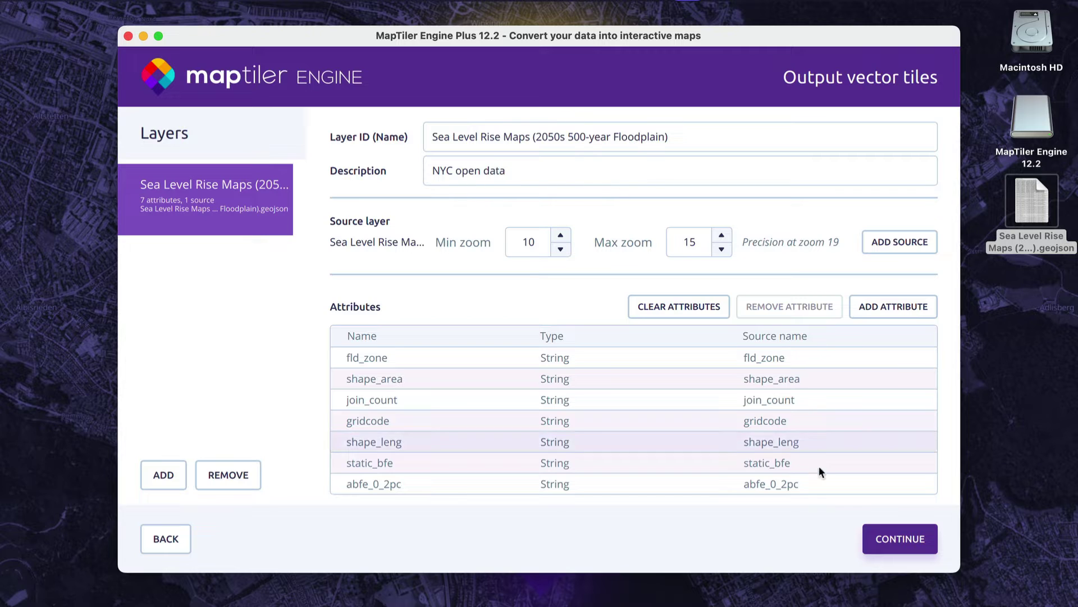
click(914, 547)
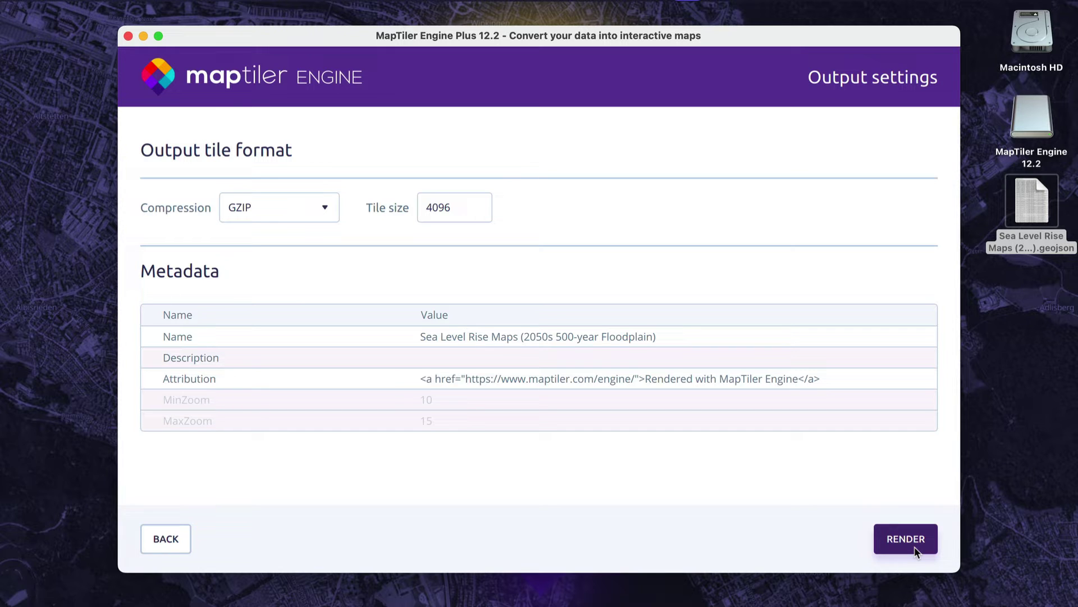
Step: Render the floodplain tiles to an MBTiles file on the Desktop under the default name
click(915, 547)
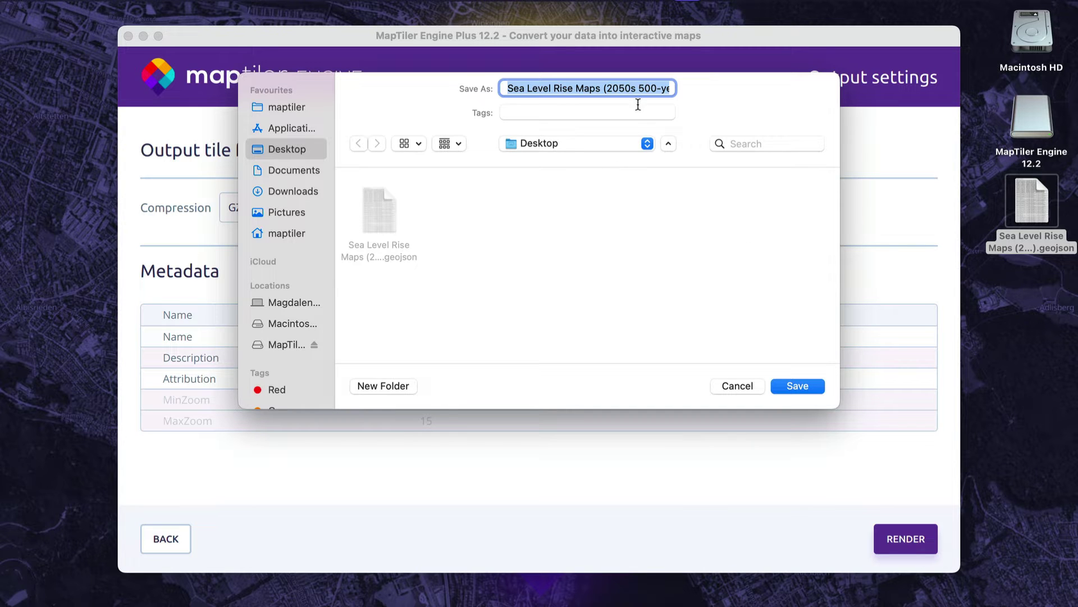
click(804, 389)
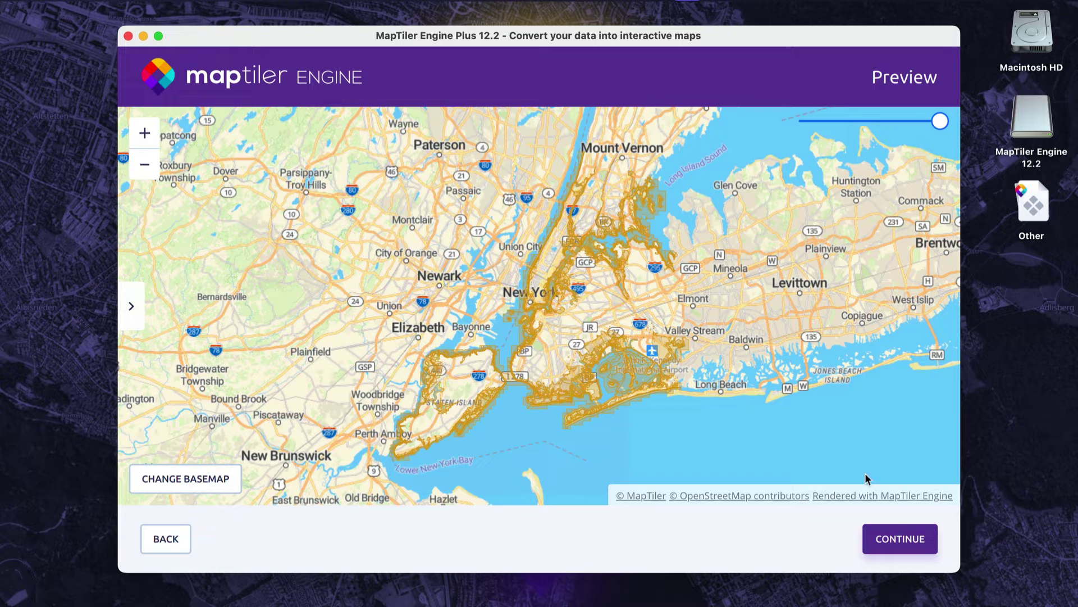
Step: Upload the rendered Sea Level Rise Maps tileset to MapTiler Cloud, keeping its title
click(900, 538)
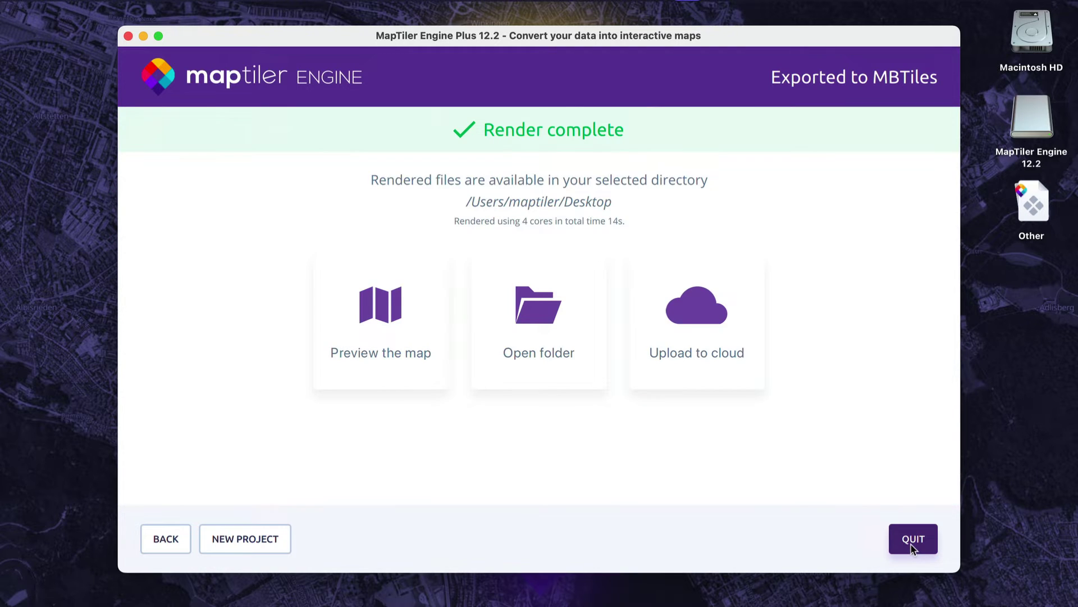
click(690, 311)
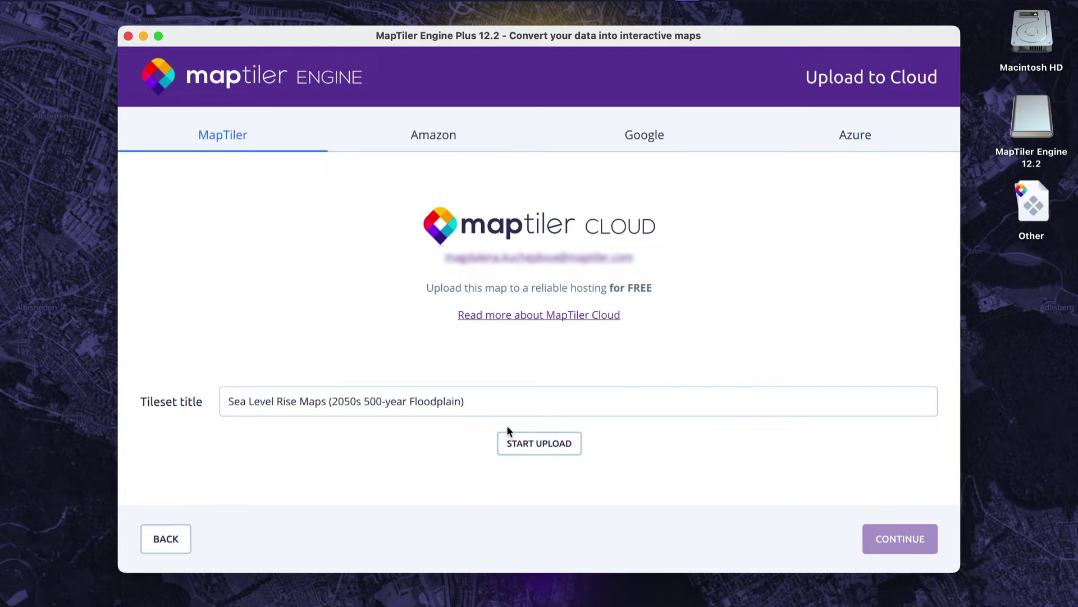
click(540, 446)
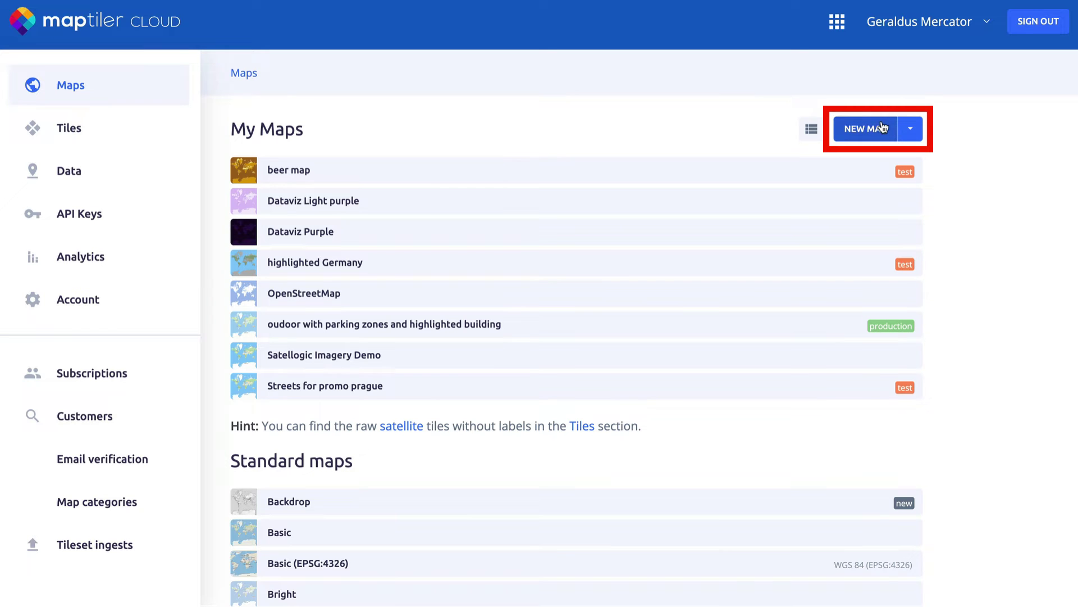
Step: Create a new Streets map, previewing Dark and Pastel before customizing the Default variant
click(882, 131)
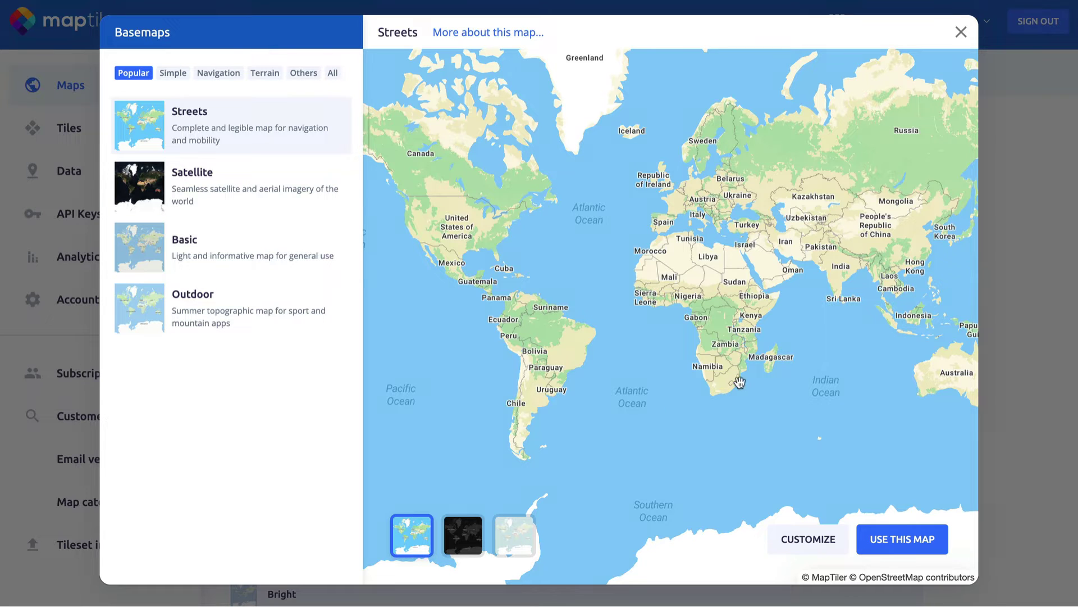
click(479, 543)
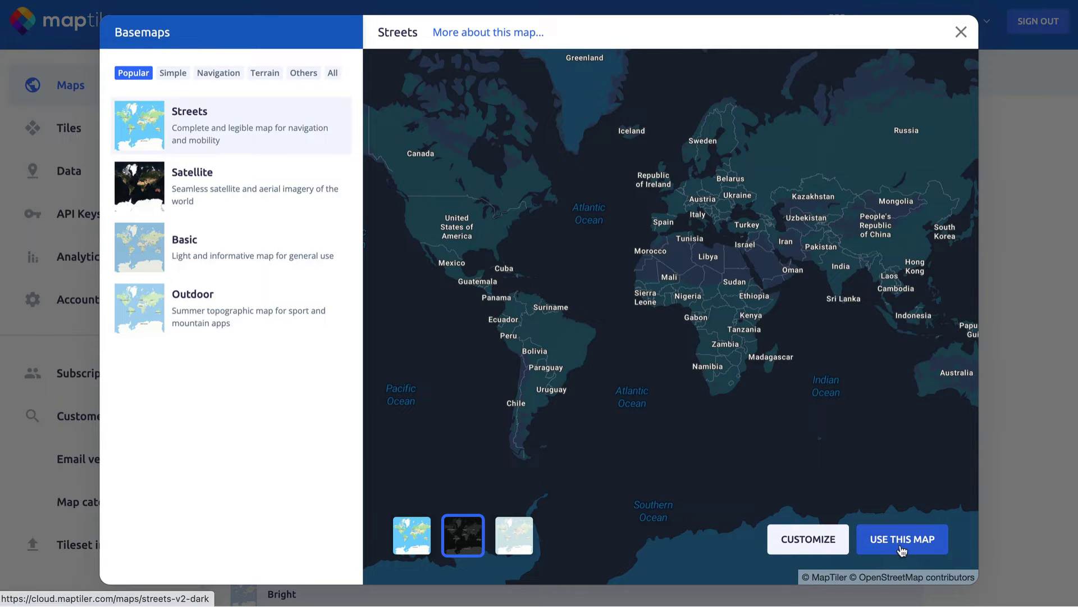
click(521, 537)
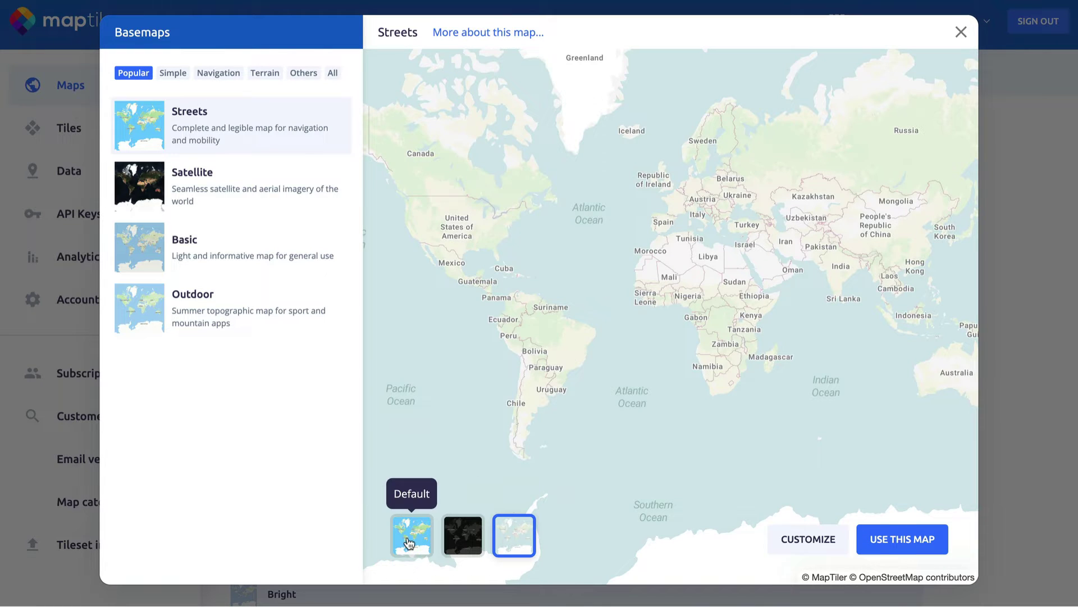
click(410, 539)
click(807, 548)
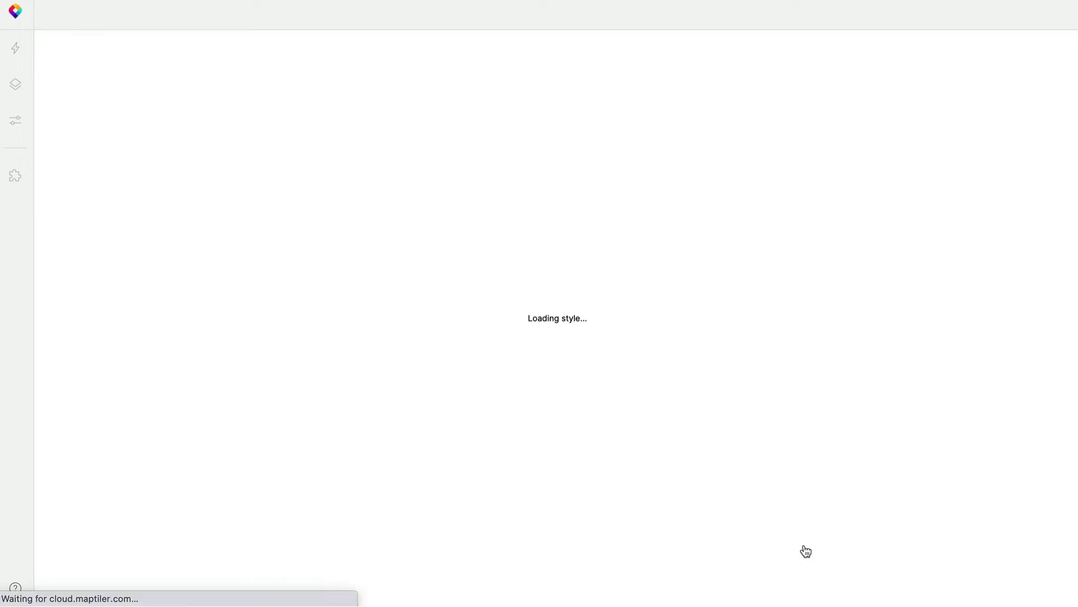
Step: Frame New York City and raise the Streets map's lightness shift to +23%
scroll(769, 198, up, 5)
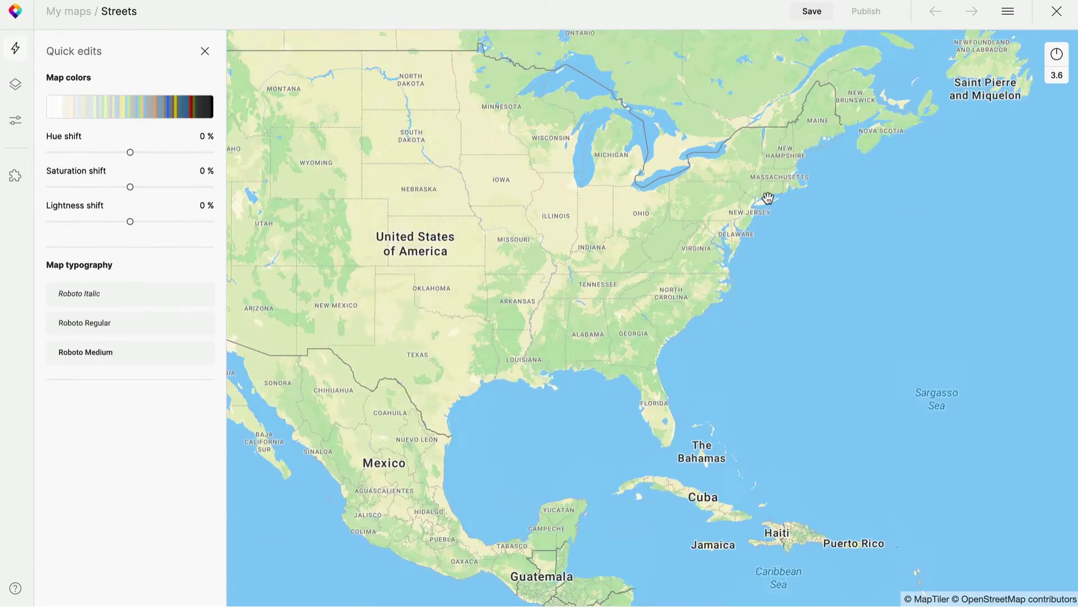
scroll(722, 226, up, 10)
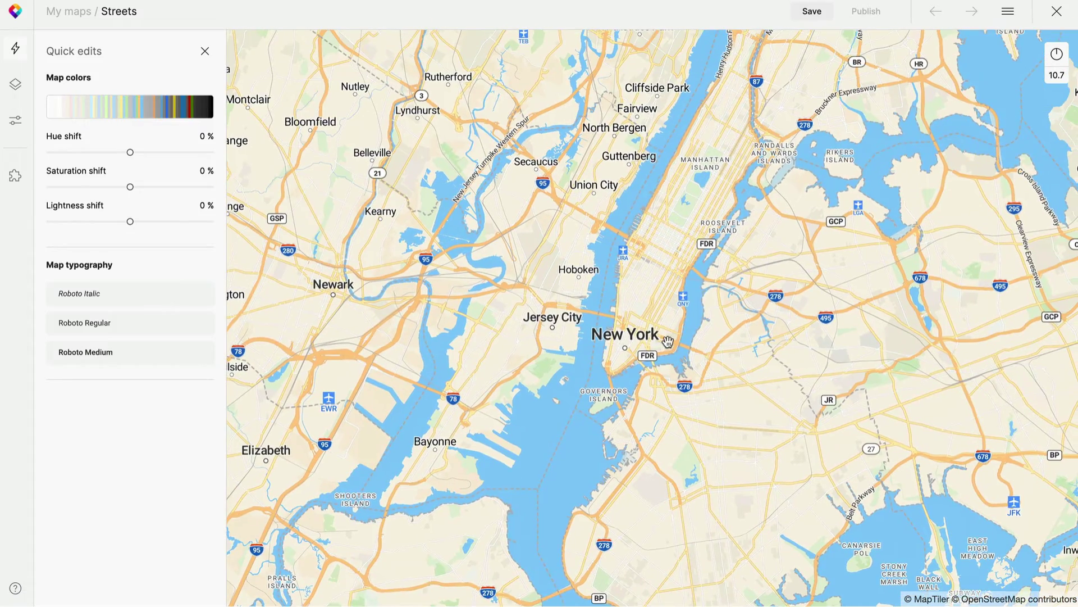
drag(668, 323, 646, 344)
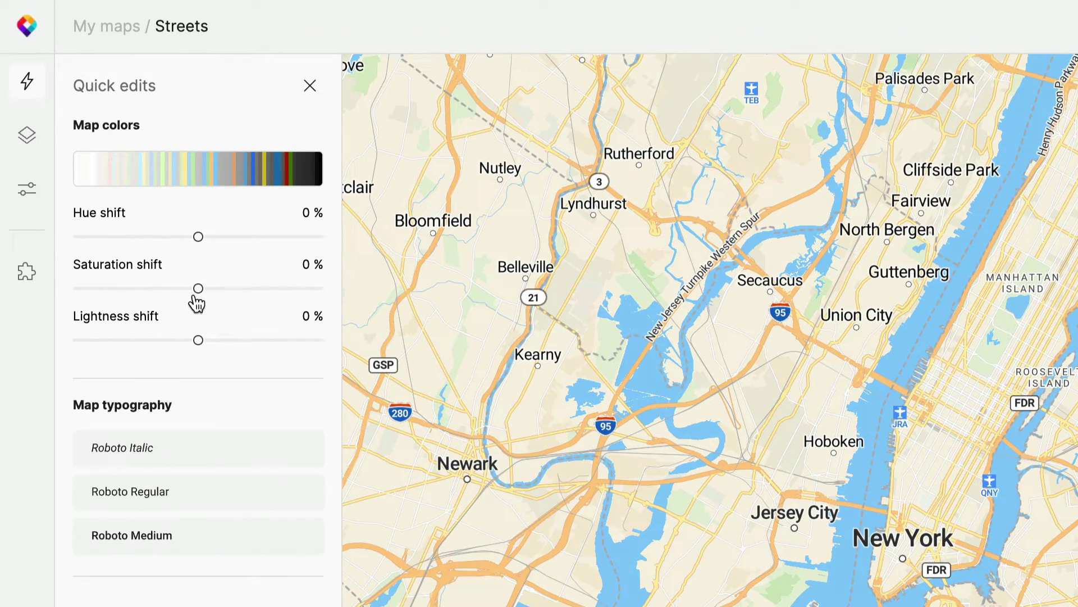
drag(200, 340, 226, 340)
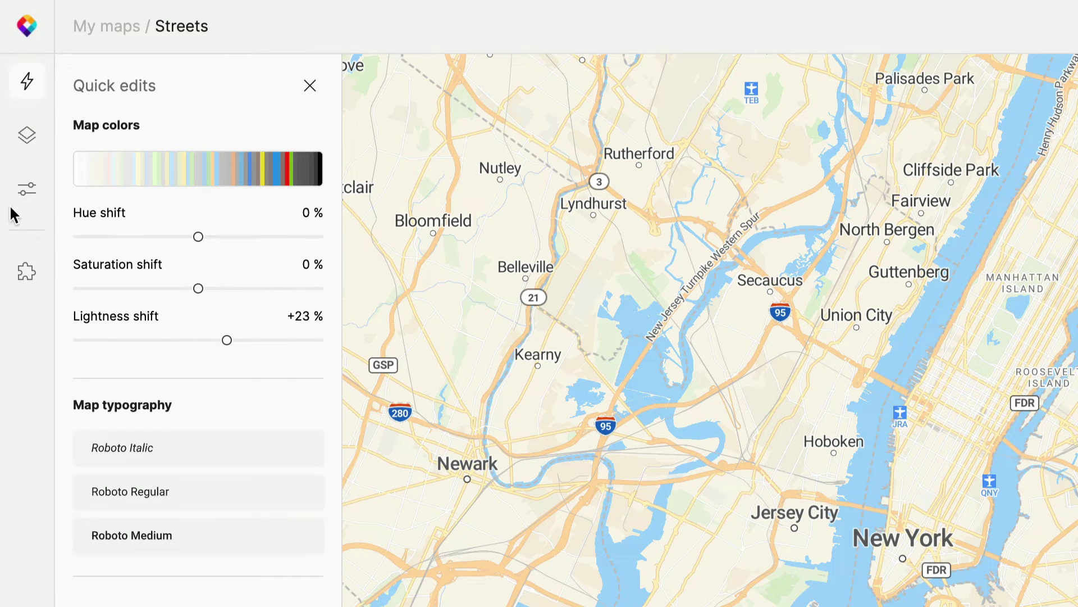
Step: Add the 2050s 500-year Floodplain source from Sea Level Rise Maps as a Water-block polygon layer
click(30, 134)
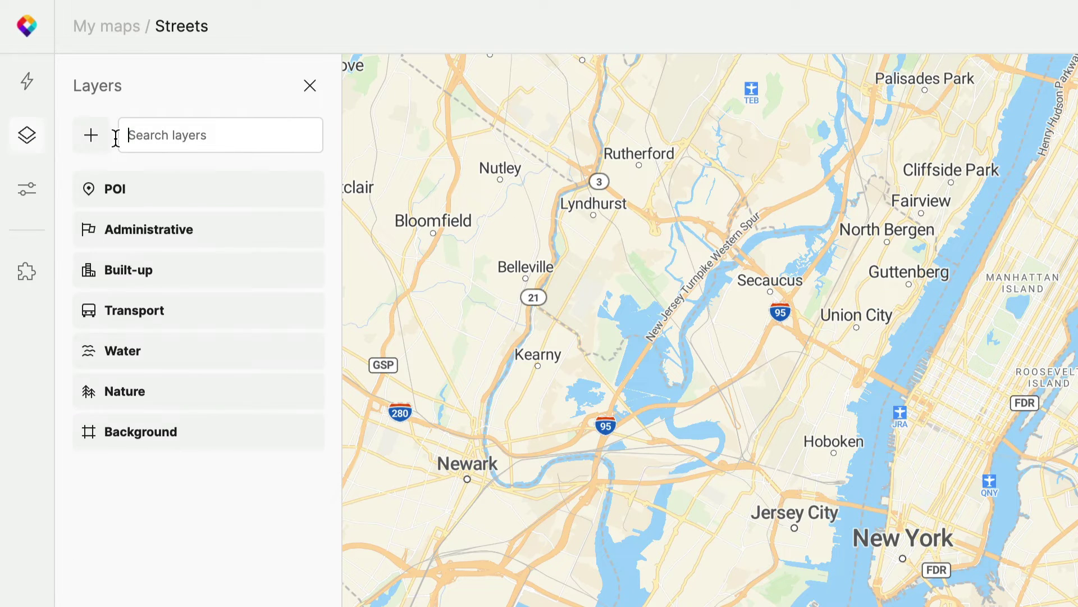
click(89, 137)
click(127, 200)
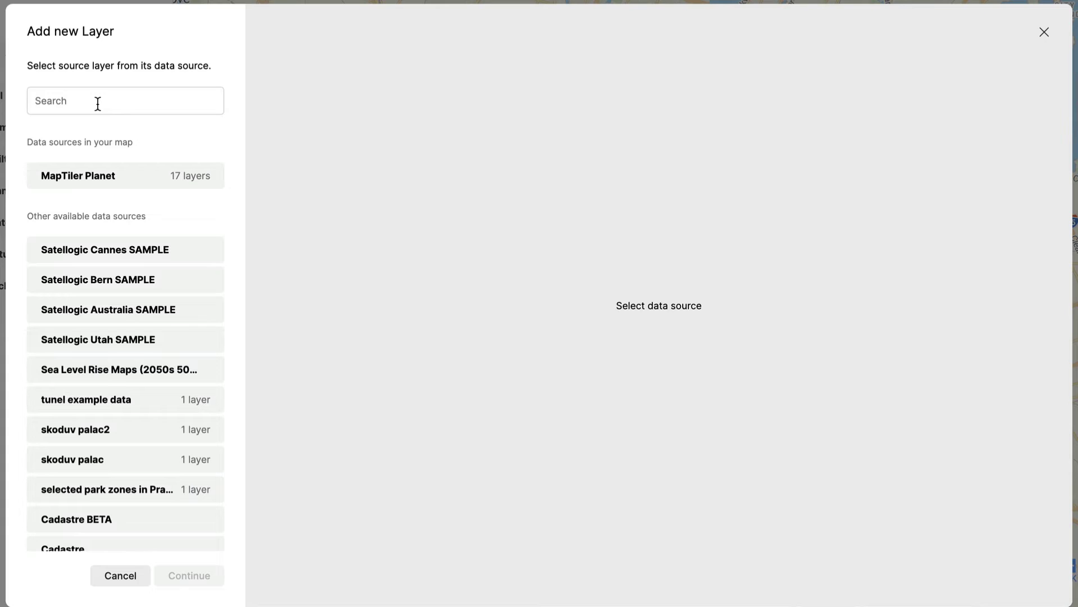
click(97, 104)
text(sea)
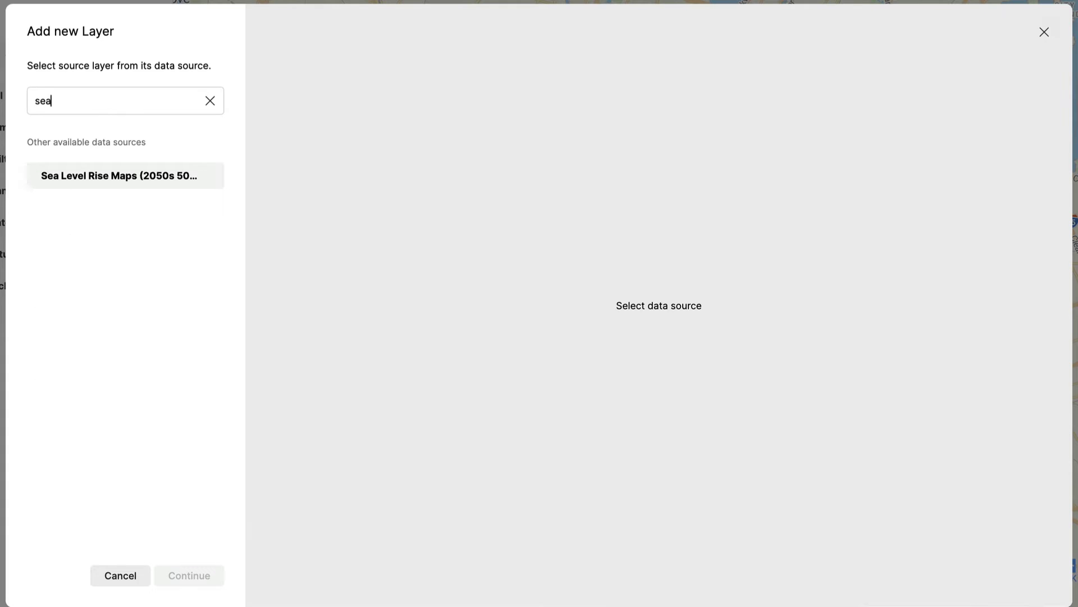
click(147, 181)
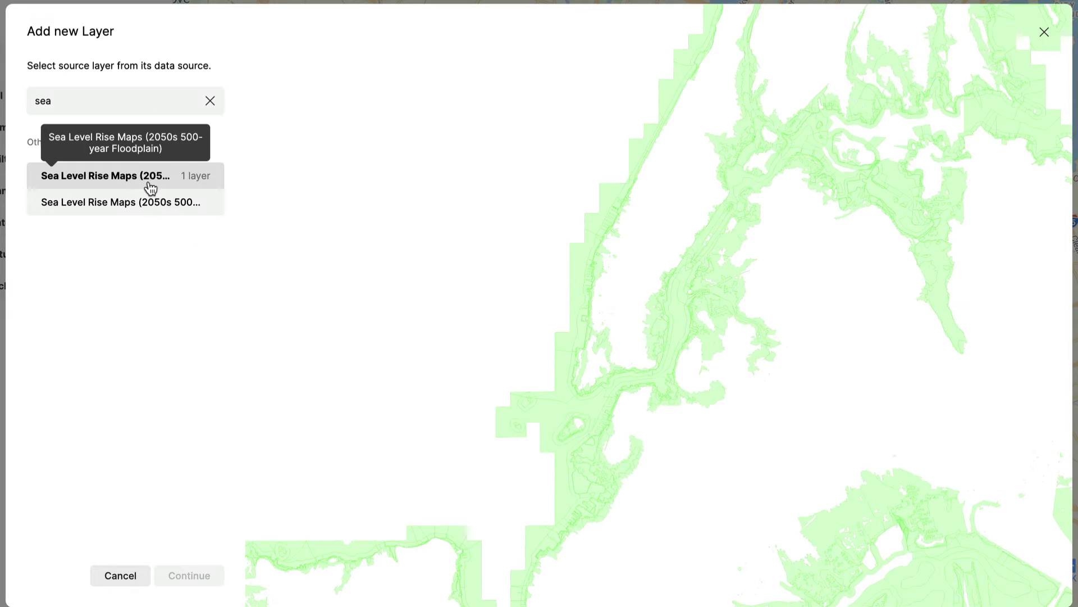
click(154, 208)
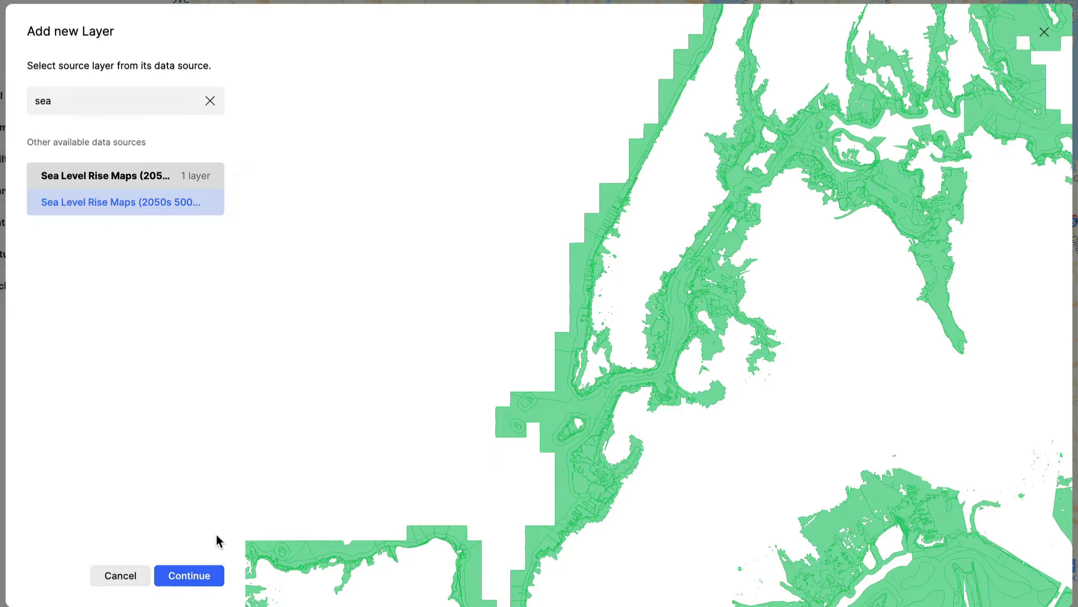
click(211, 581)
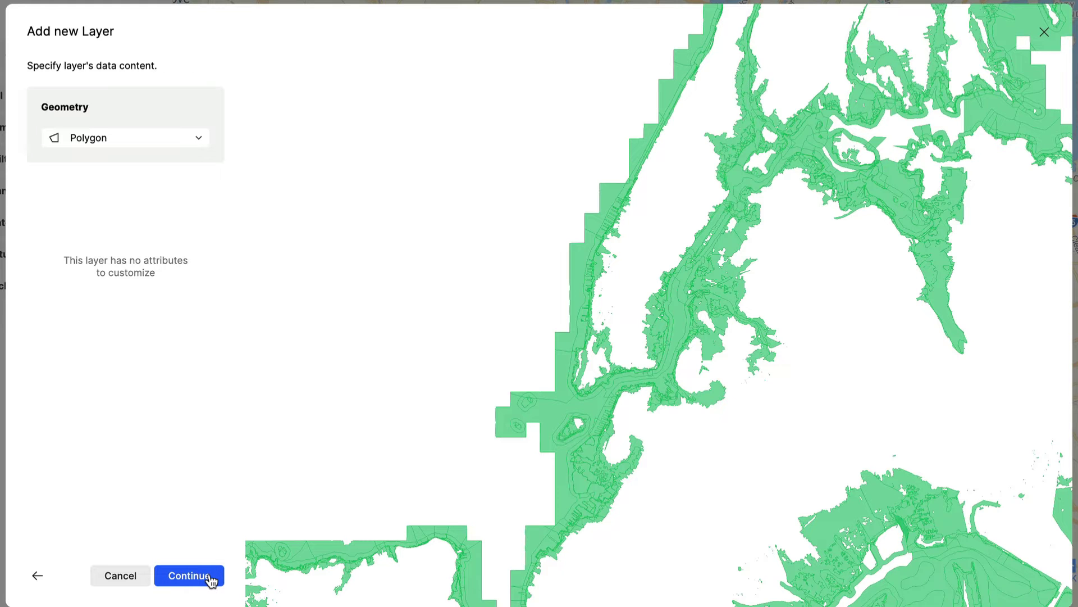
click(211, 582)
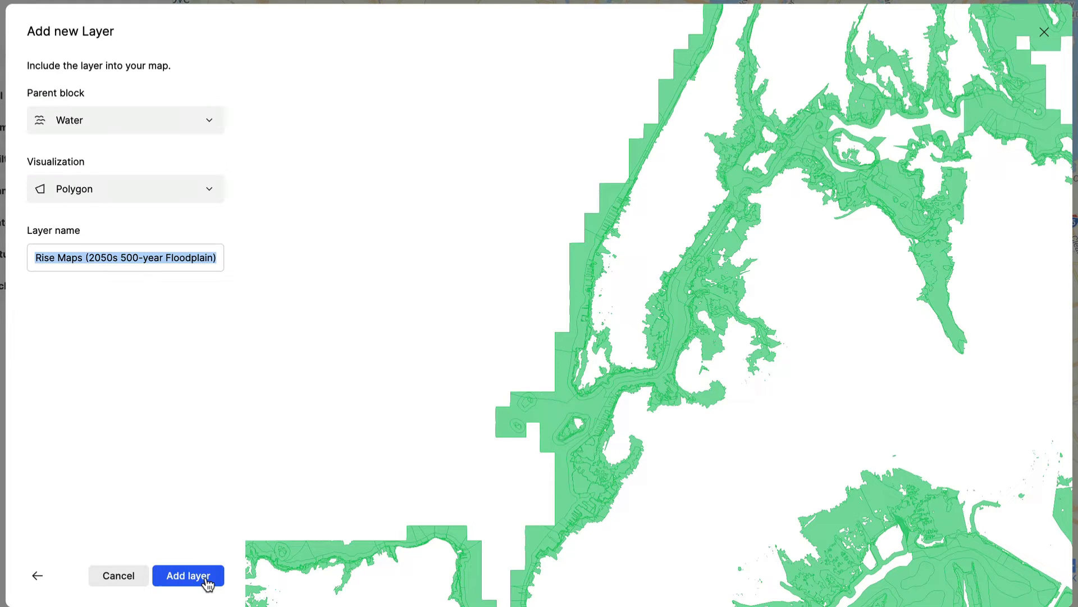
click(189, 575)
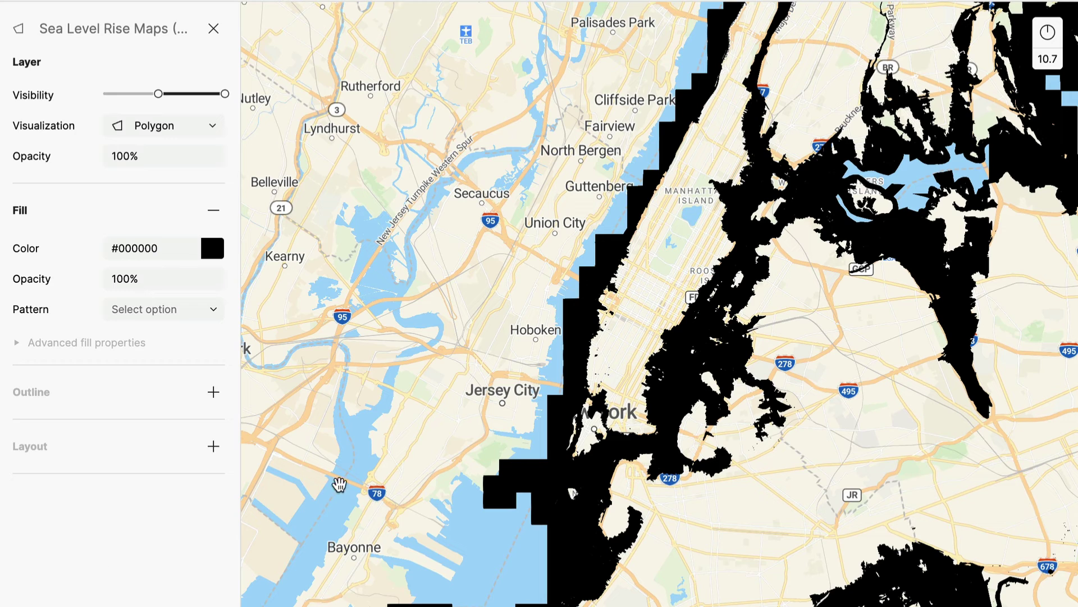
Step: Copy the Water layer's colour #A2D7FB and paste it as the floodplain's fill colour
click(505, 552)
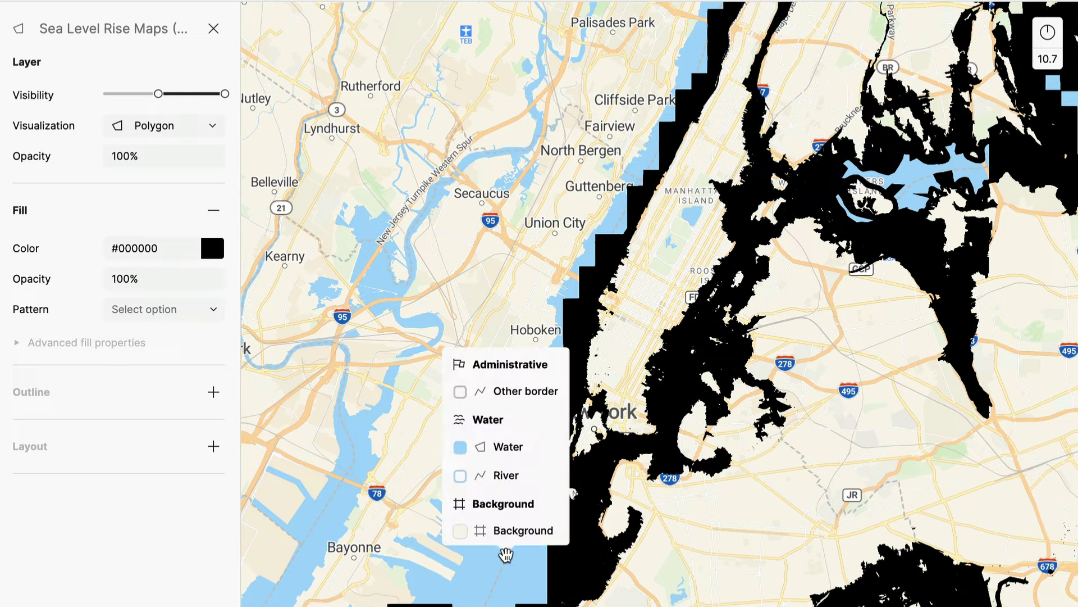
click(482, 447)
click(169, 248)
key(ctrl+c)
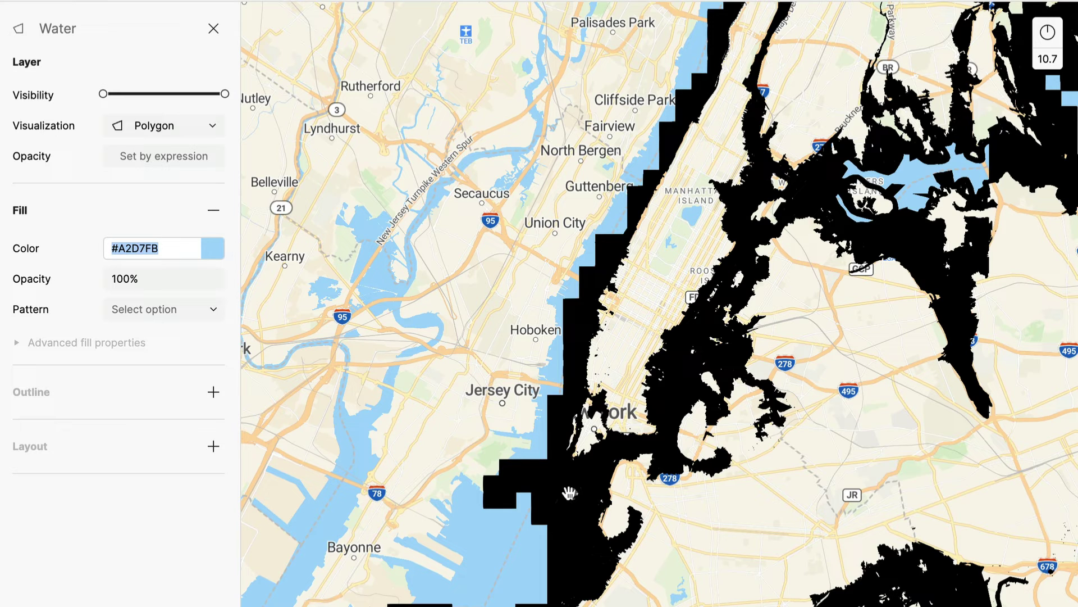
click(546, 476)
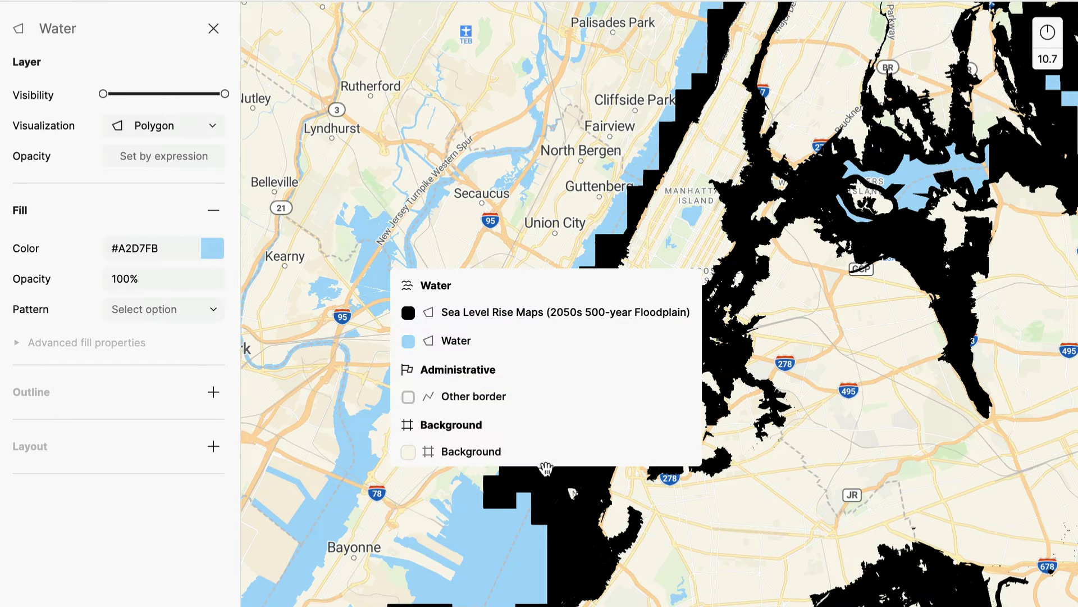
click(456, 312)
click(164, 250)
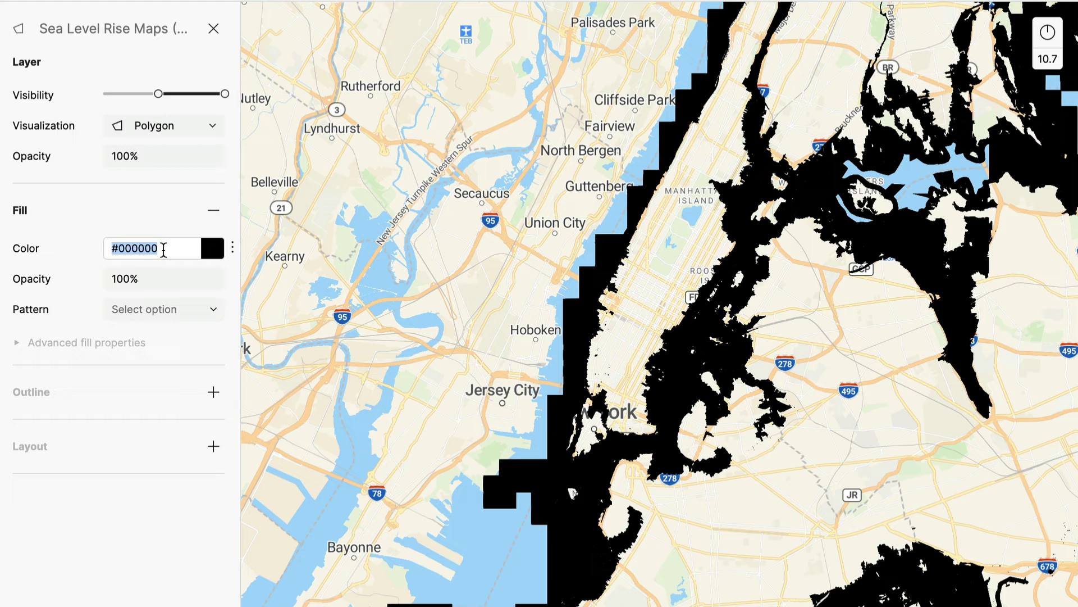
key(ctrl+v)
key(Return)
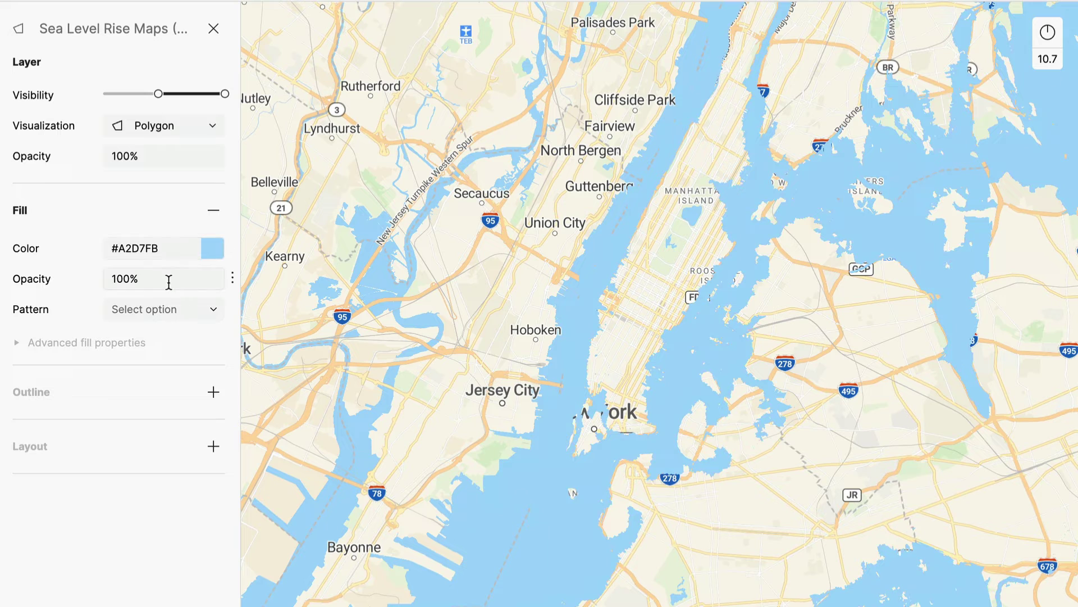
Step: Set the floodplain fill opacity to 90%, then lower it to 80%
click(127, 278)
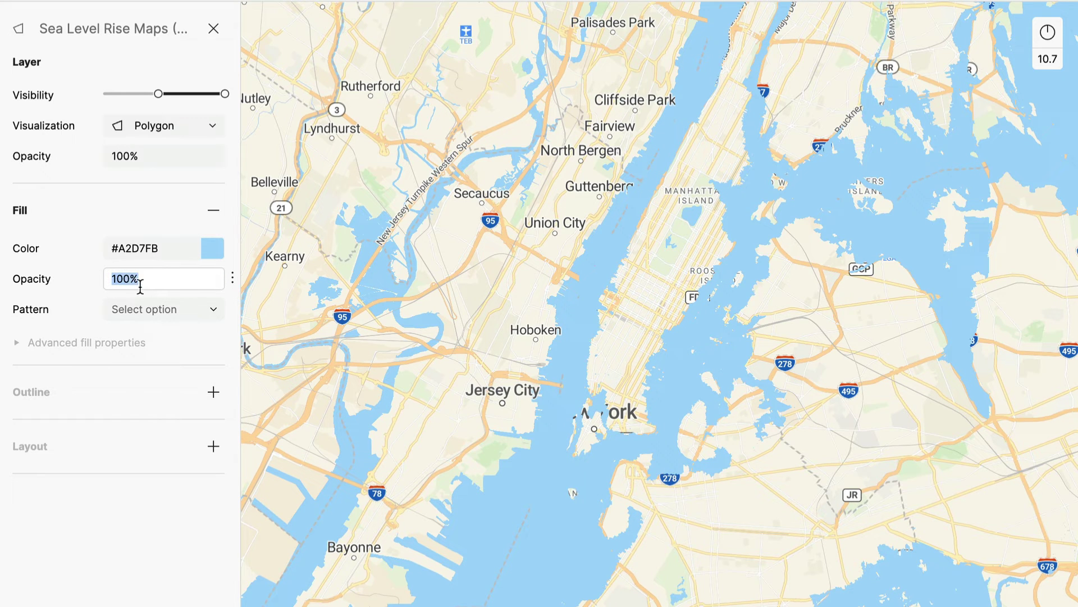
click(131, 280)
key(BackSpace)
key(BackSpace)
text(9)
key(Return)
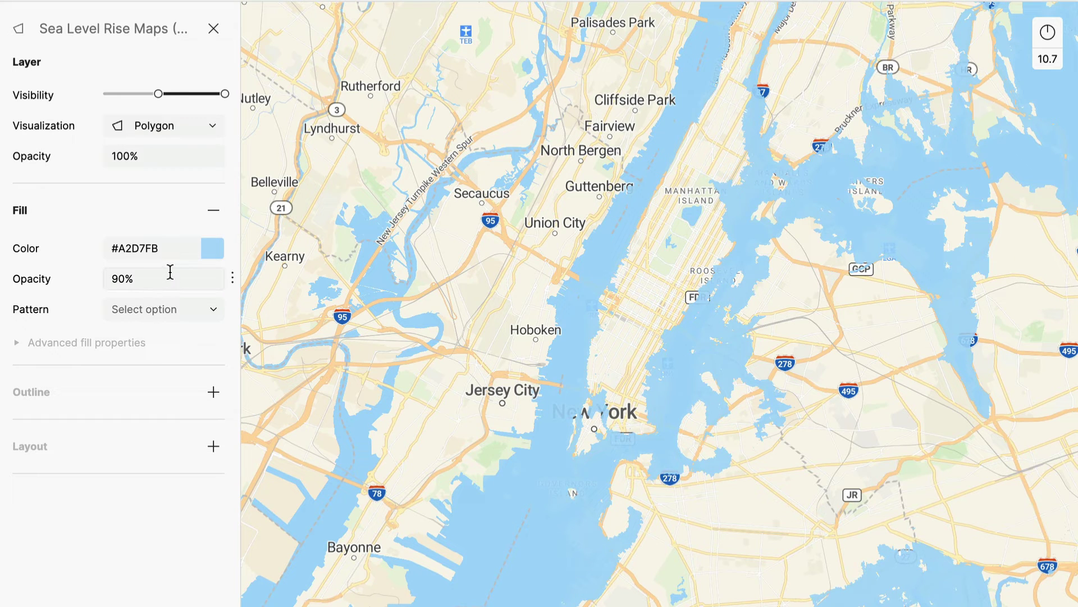
click(119, 279)
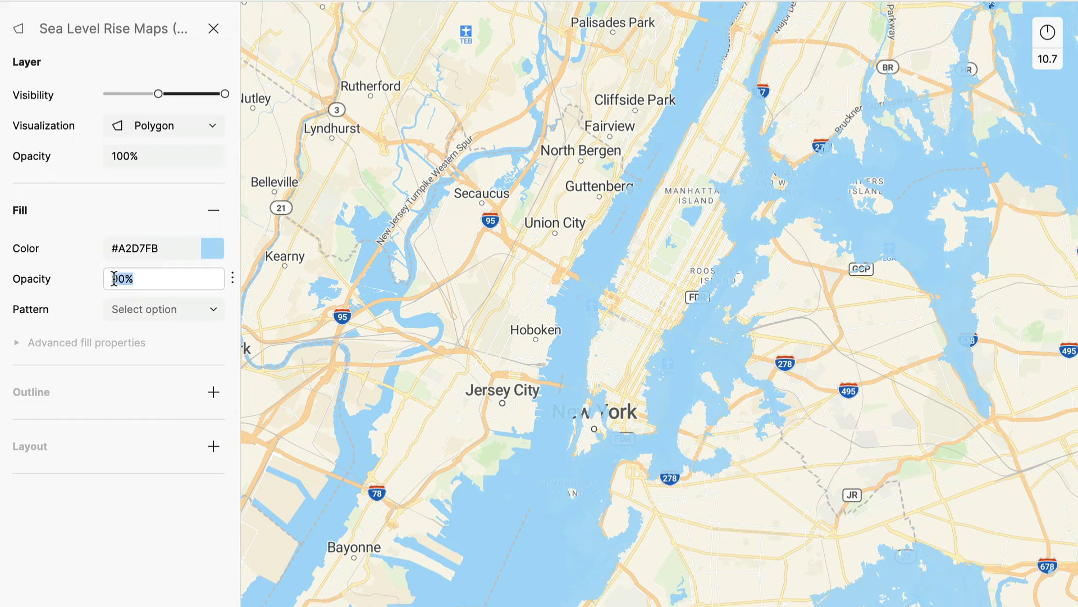
text(80)
key(Return)
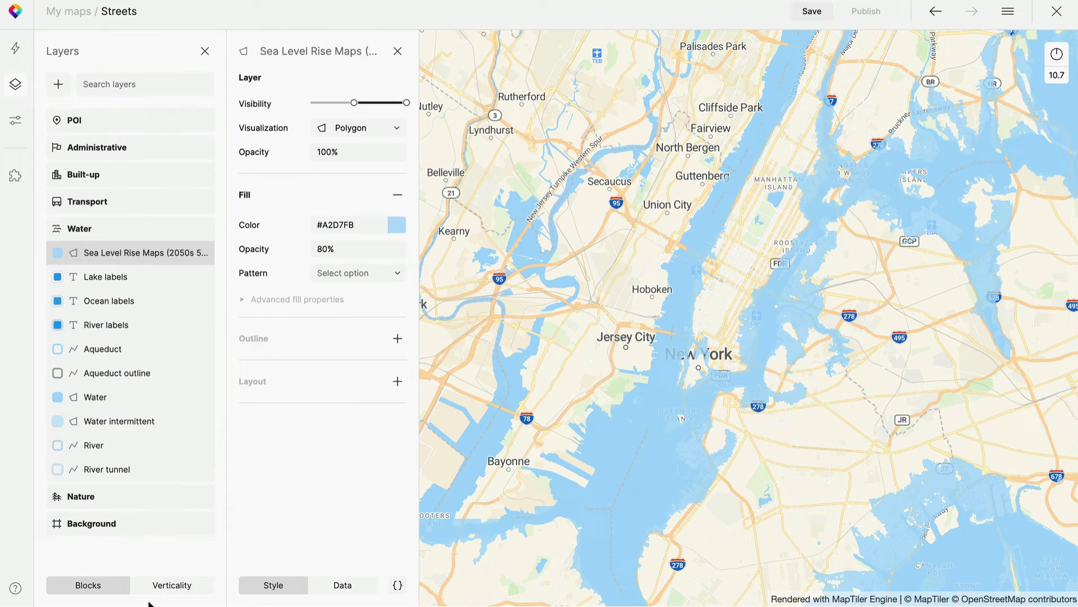
Step: In the Verticality view, drag the Sea Level Rise Maps layer just below River labels
click(165, 590)
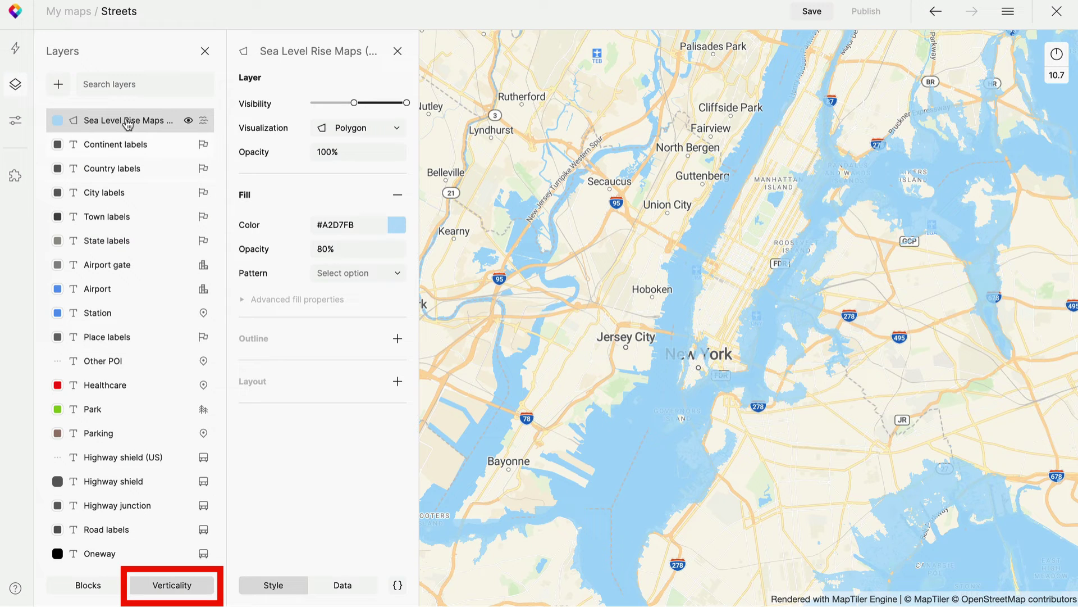
drag(127, 123, 151, 223)
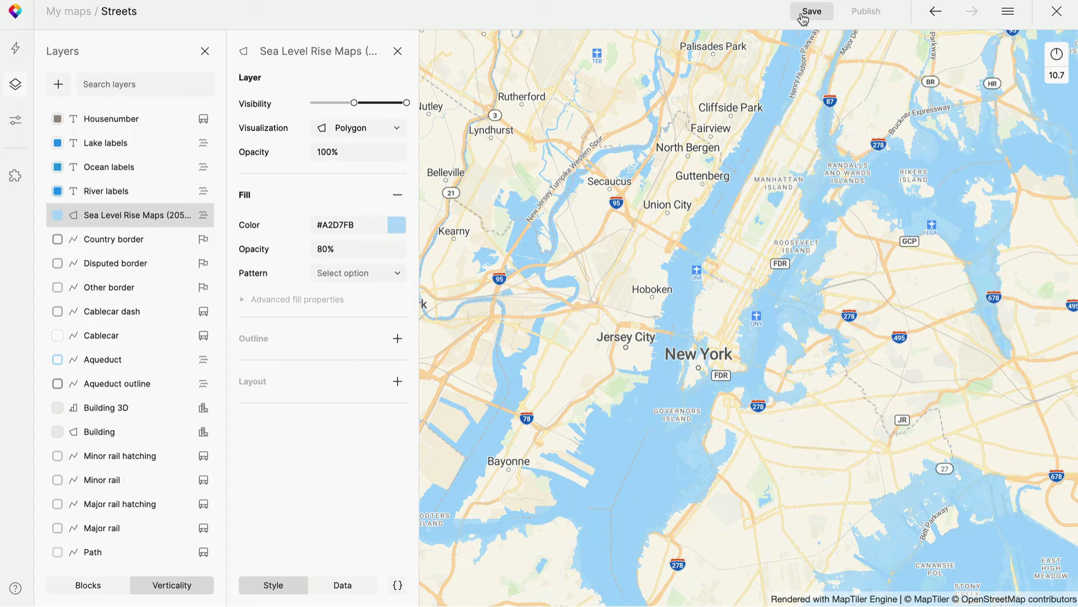
Step: Save the map to the account as 'See level rice in NYC in 500 years'
click(806, 12)
text(See level rice in NYC in 500 year)
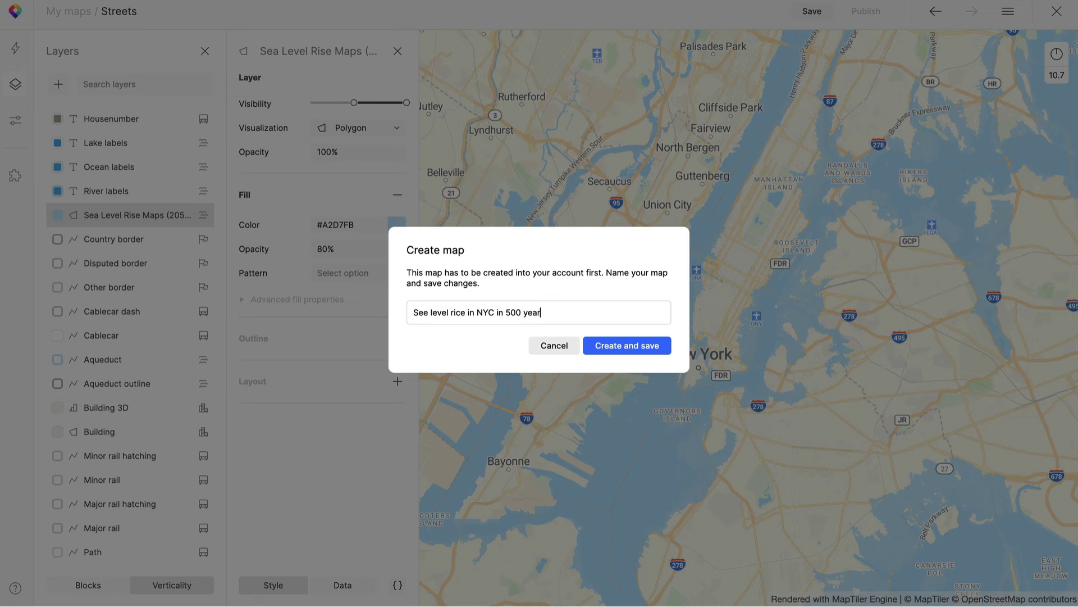
click(657, 347)
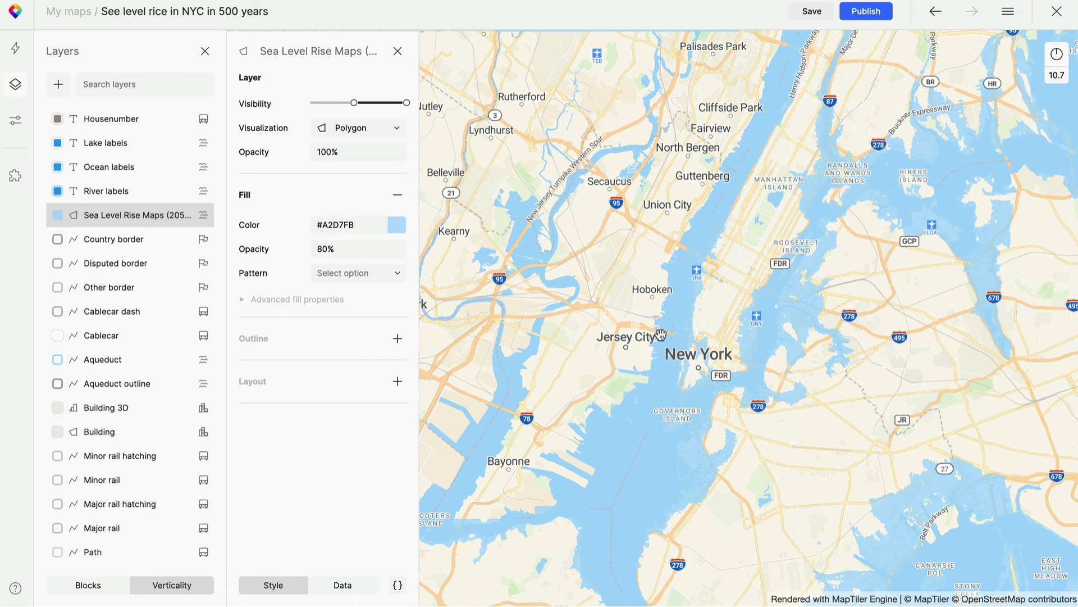
Step: Publish the new flood map version after reviewing the comparison, confirming replacement of the current version
click(870, 15)
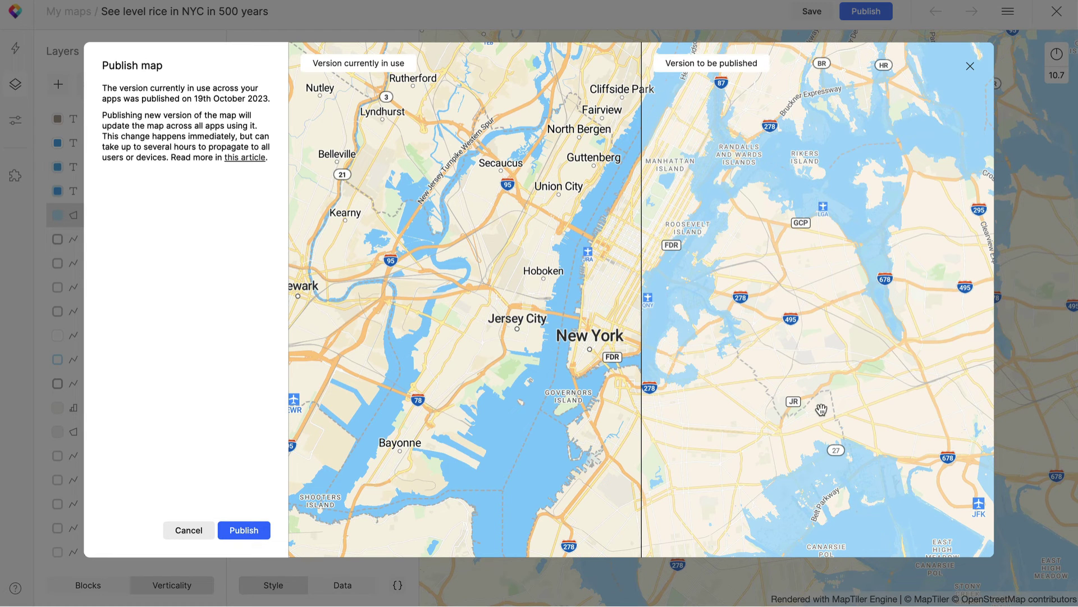
mouse_move(739, 349)
mouse_down()
mouse_move(670, 365)
mouse_move(738, 359)
mouse_up()
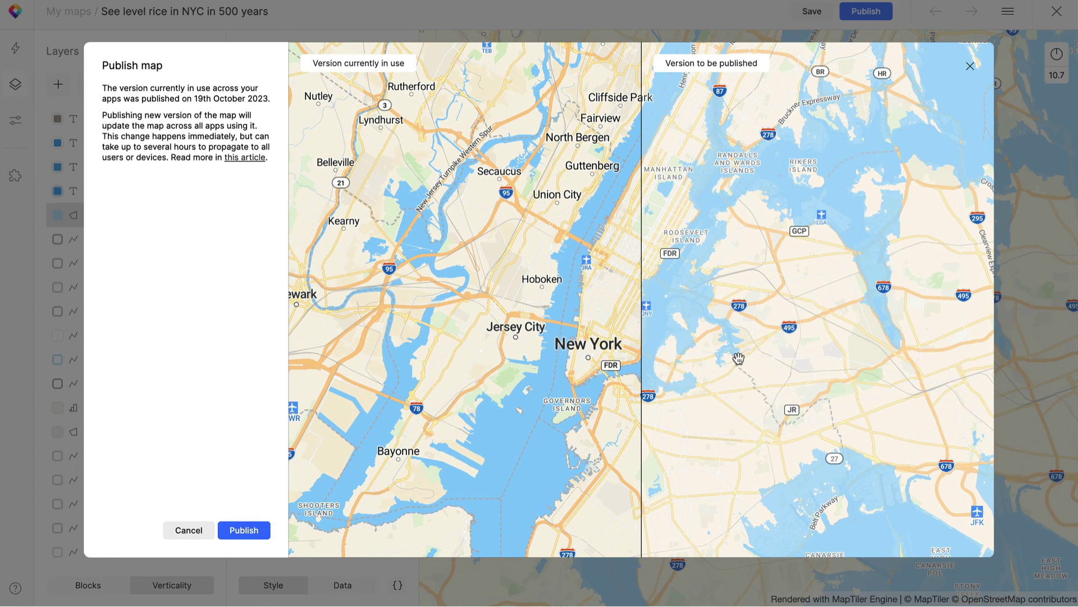
click(258, 531)
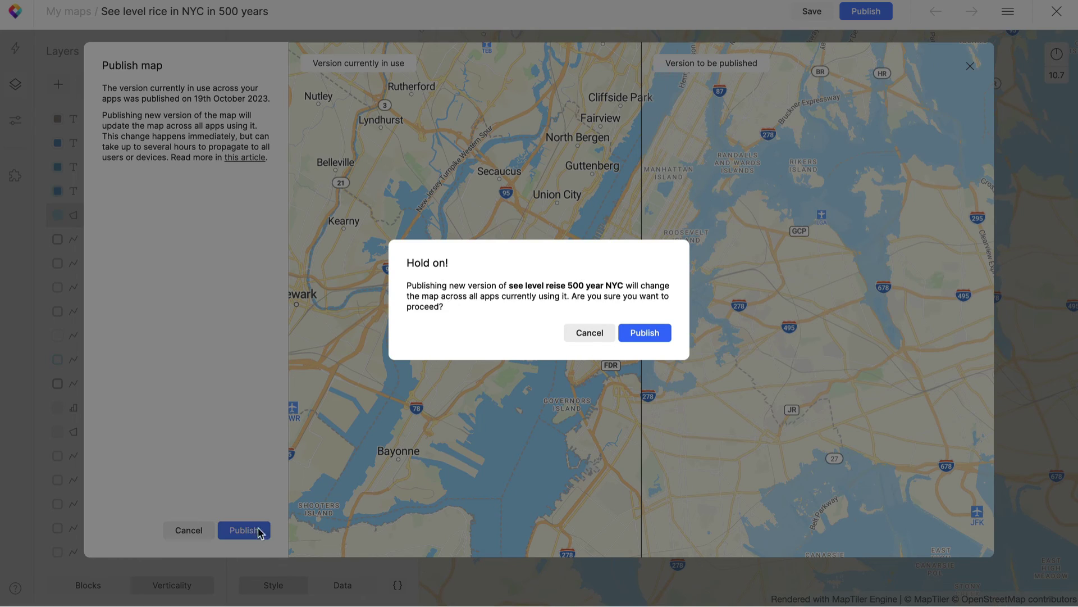
click(650, 335)
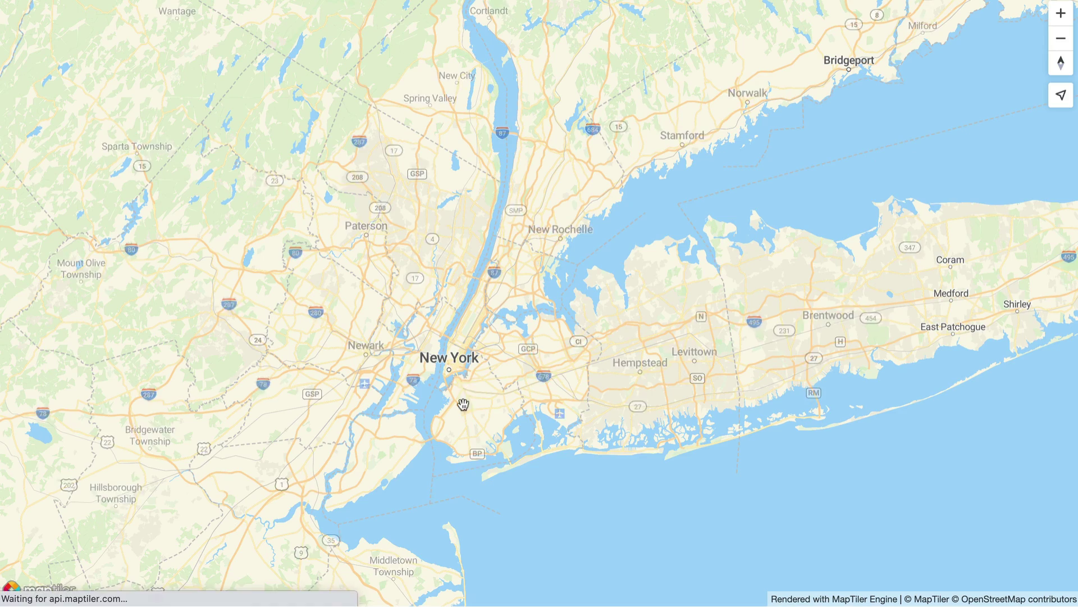
scroll(462, 404, up, 5)
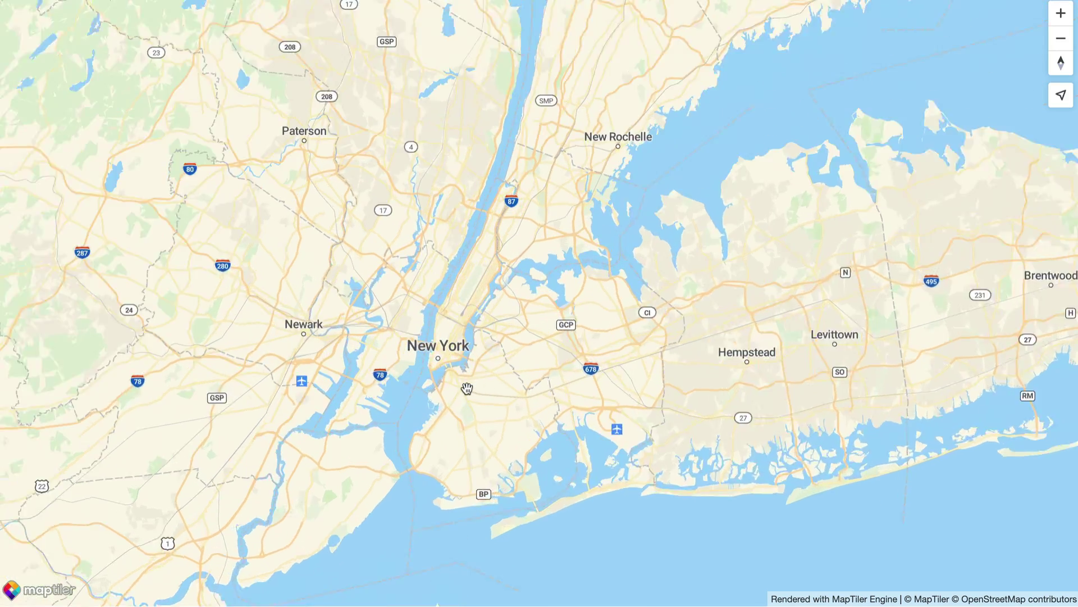